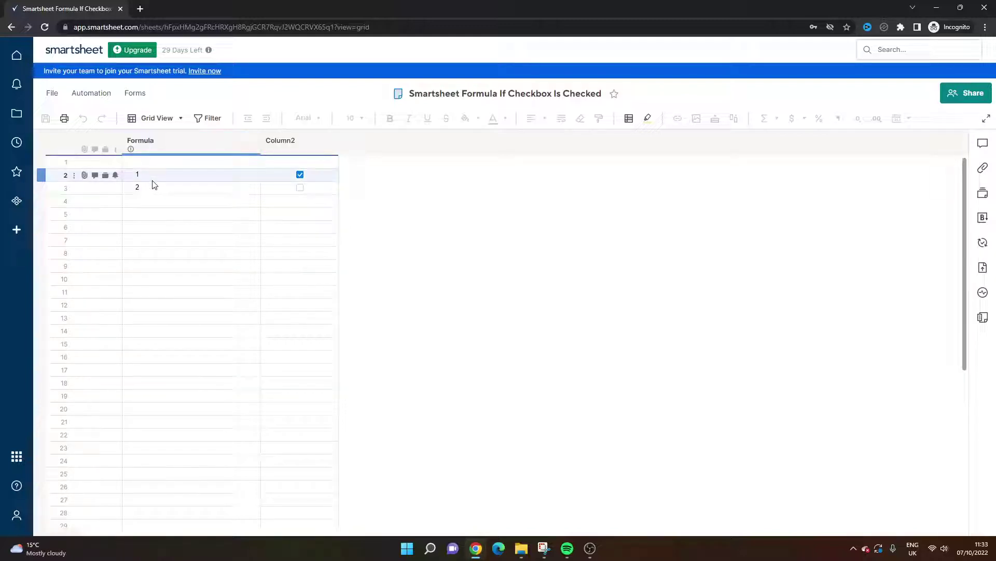
# Check Column2's column type in its column properties without changing anything.
pyautogui.click(148, 192)
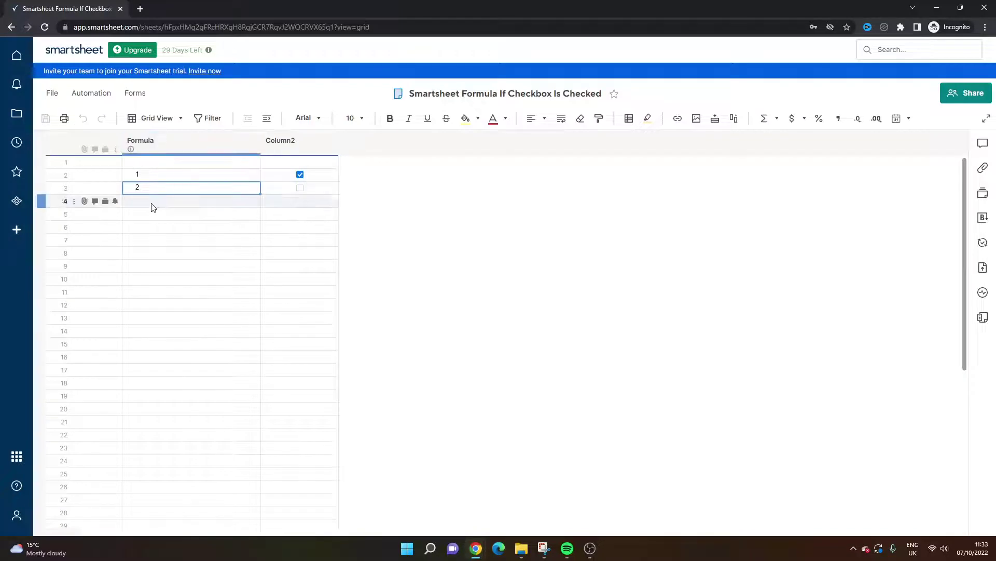
pyautogui.click(150, 227)
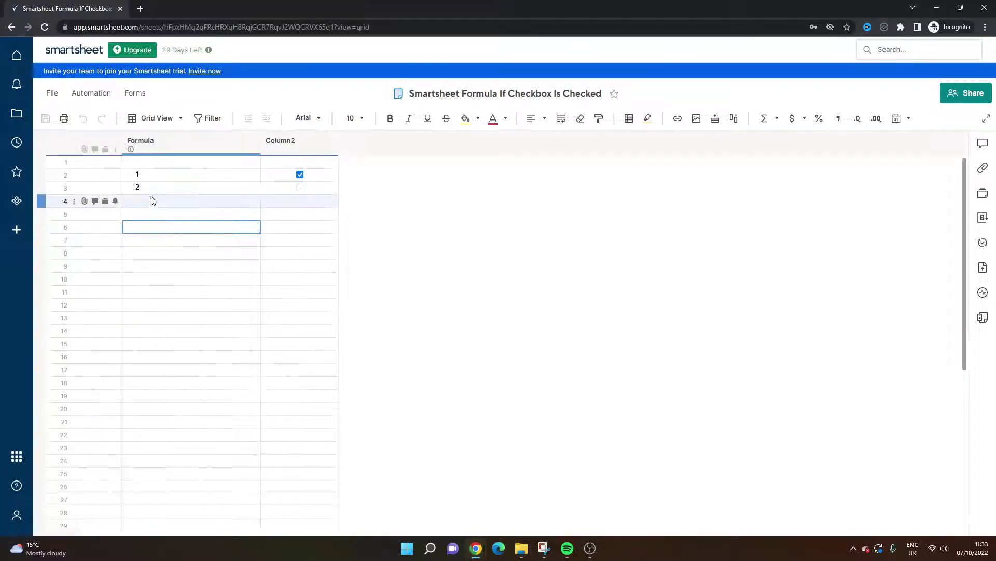
pyautogui.rightClick(283, 140)
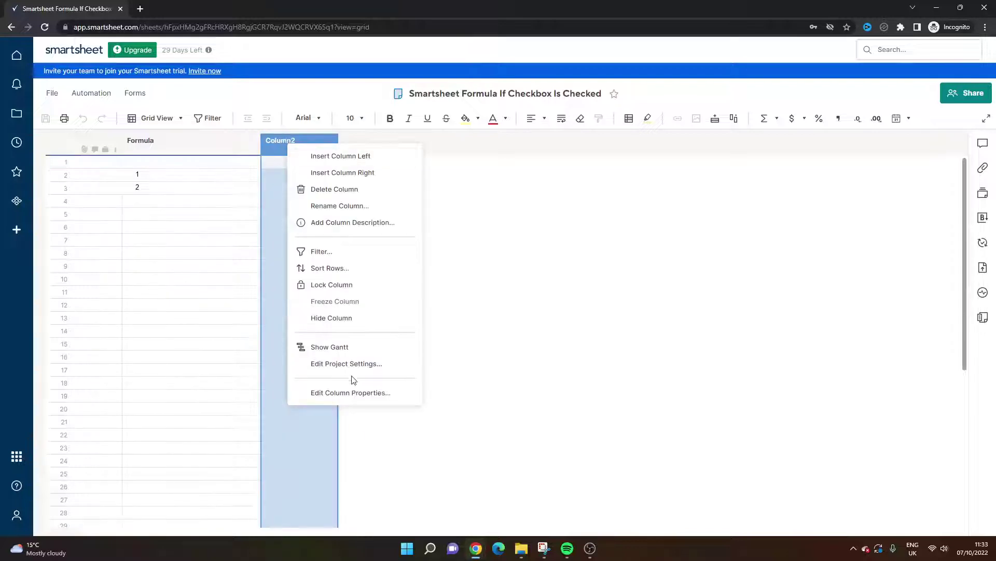
pyautogui.click(357, 391)
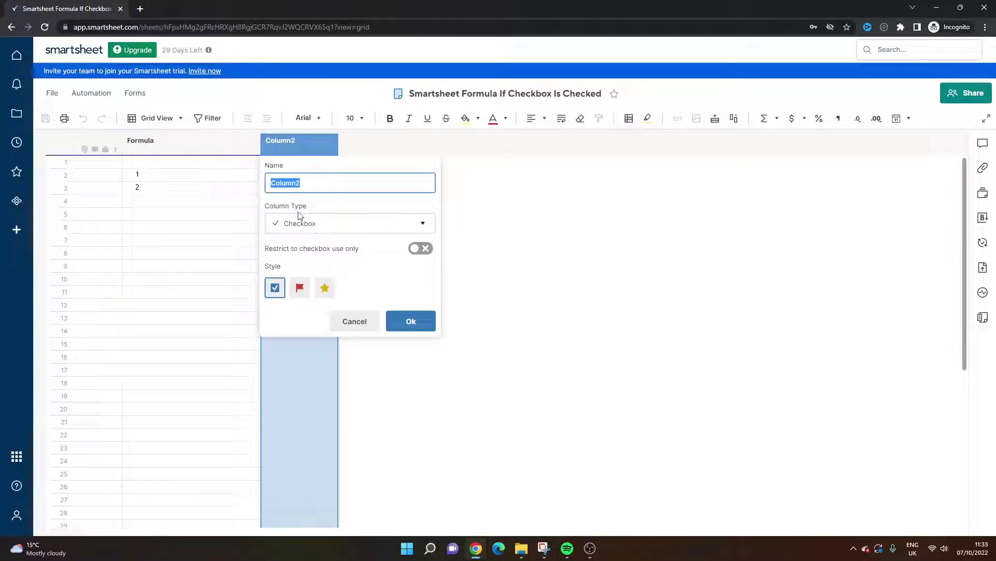
pyautogui.click(364, 323)
pyautogui.click(222, 236)
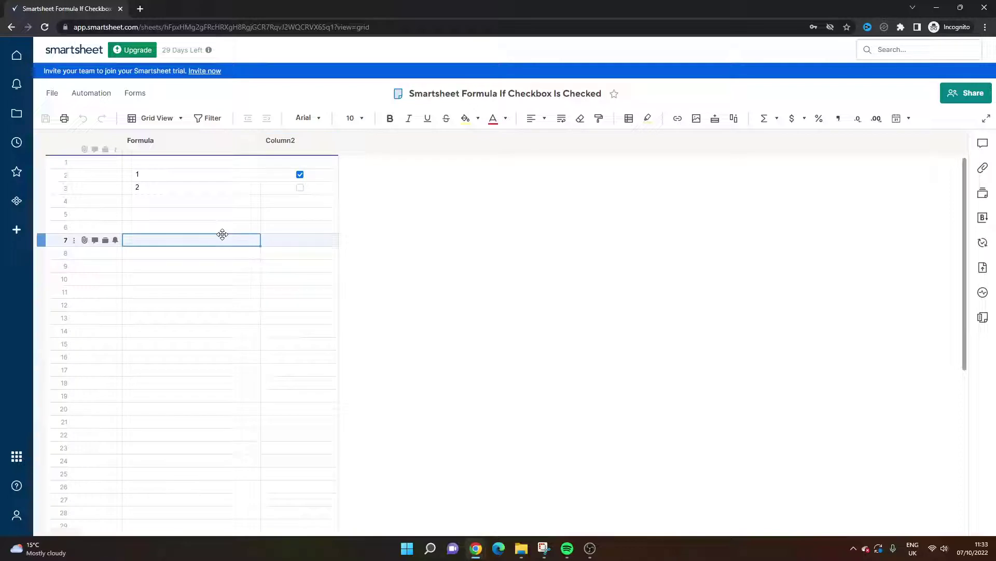
# Clear the Formula values and Column2 checkboxes in rows 2 and 3.
pyautogui.click(211, 175)
pyautogui.press('Delete')
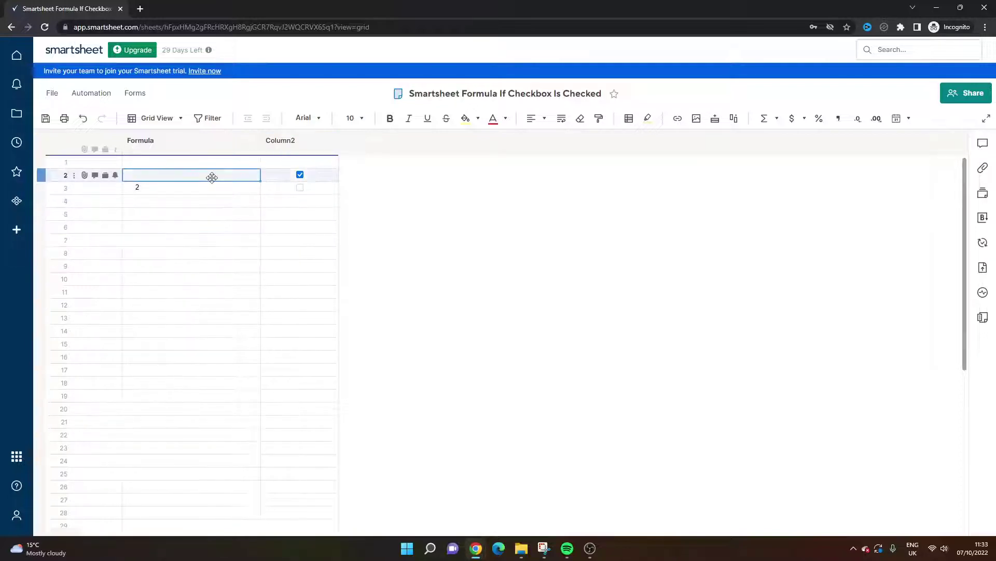
pyautogui.press('Down')
pyautogui.press('Down')
pyautogui.rightClick(210, 181)
pyautogui.press('Escape')
pyautogui.click(282, 178)
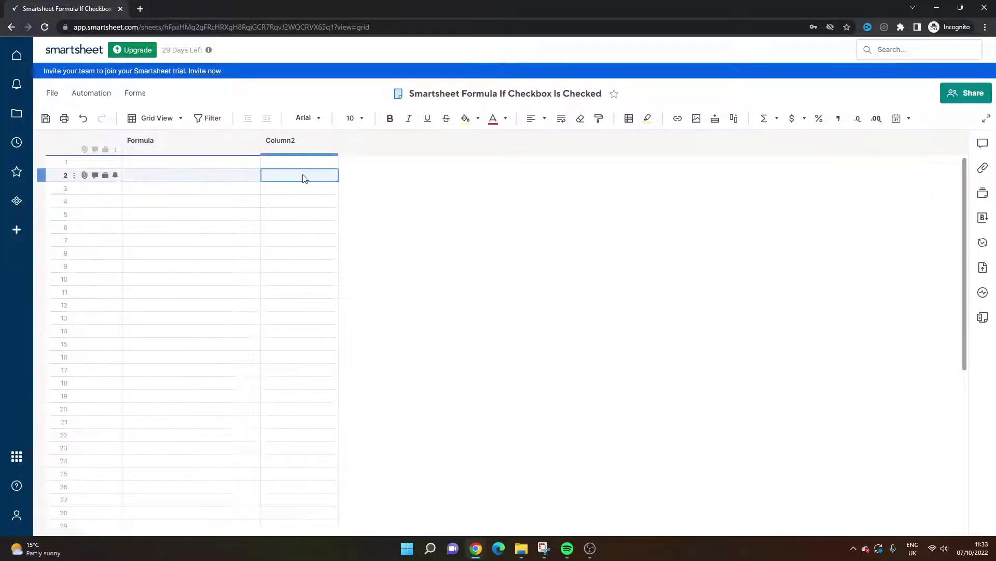
pyautogui.click(302, 176)
# Enter 1 and 2 in the Formula column's rows 2 and 3, and tick the Column2 checkbox in row 2.
pyautogui.click(223, 179)
pyautogui.write('1')
pyautogui.press('Return')
pyautogui.write('2')
pyautogui.press('Return')
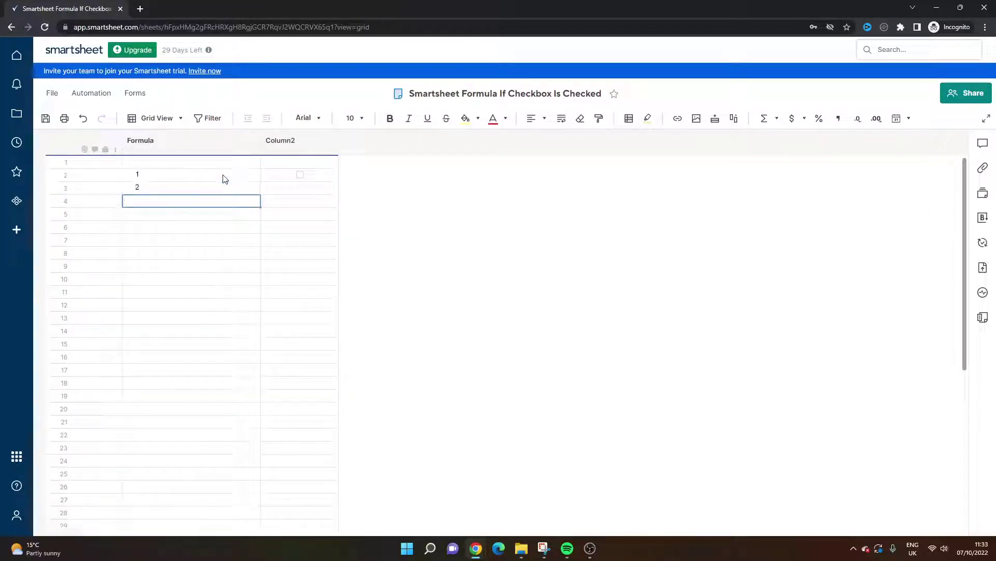
pyautogui.click(196, 216)
pyautogui.click(202, 229)
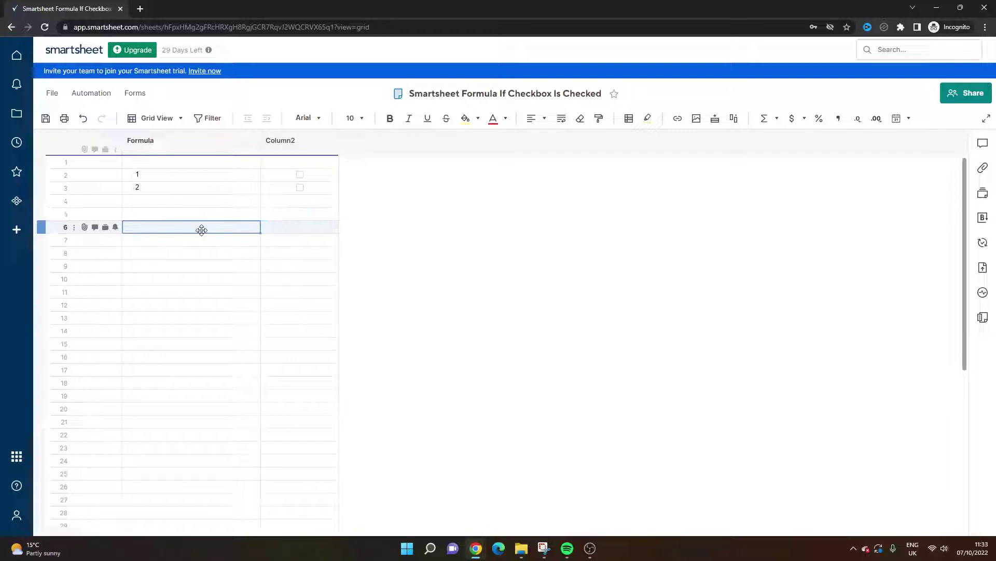
pyautogui.click(300, 174)
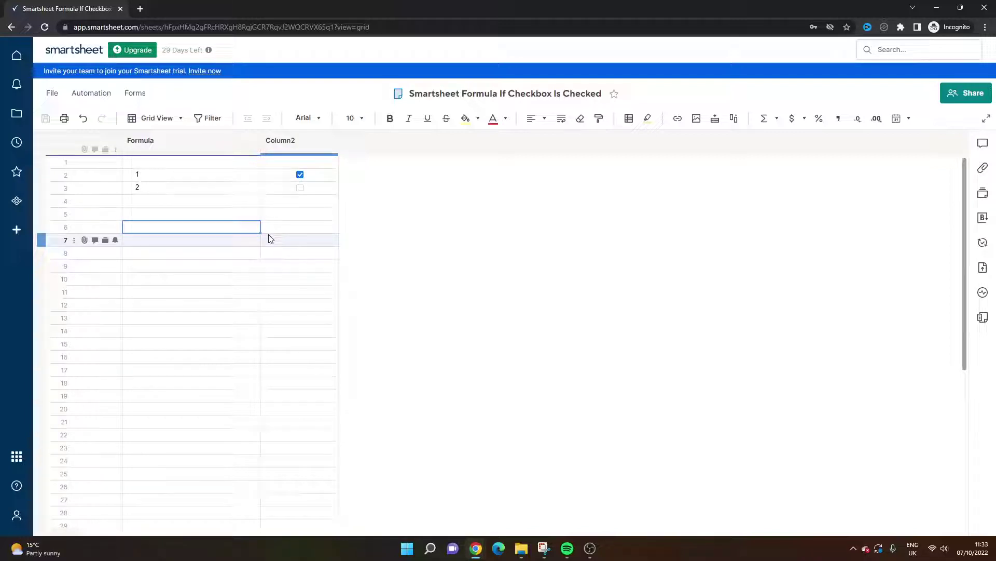
# Enter the formula =IF([Column2]2=1,"Yes","No") in row 6 of the Formula column.
pyautogui.click(223, 229)
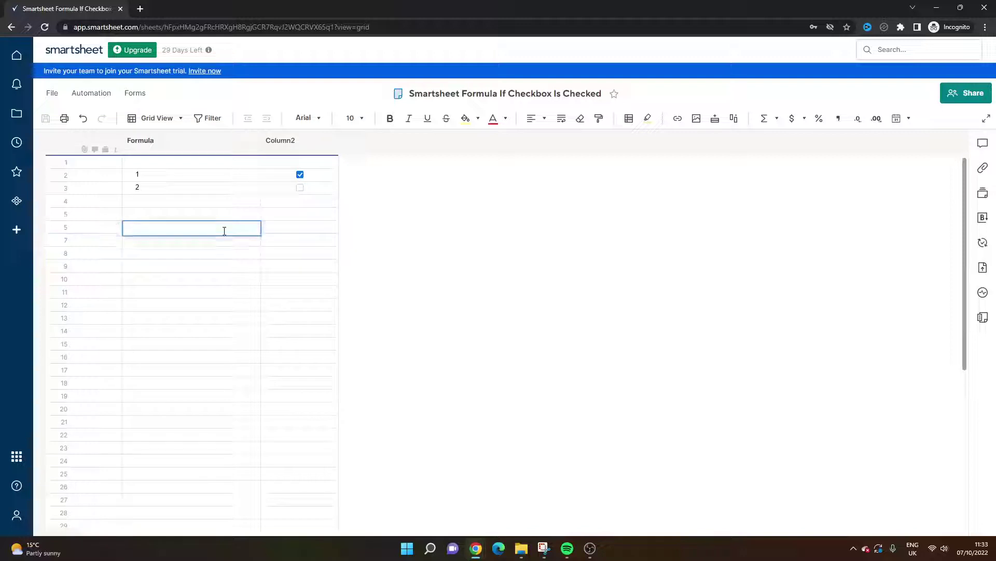
pyautogui.write('=IF')
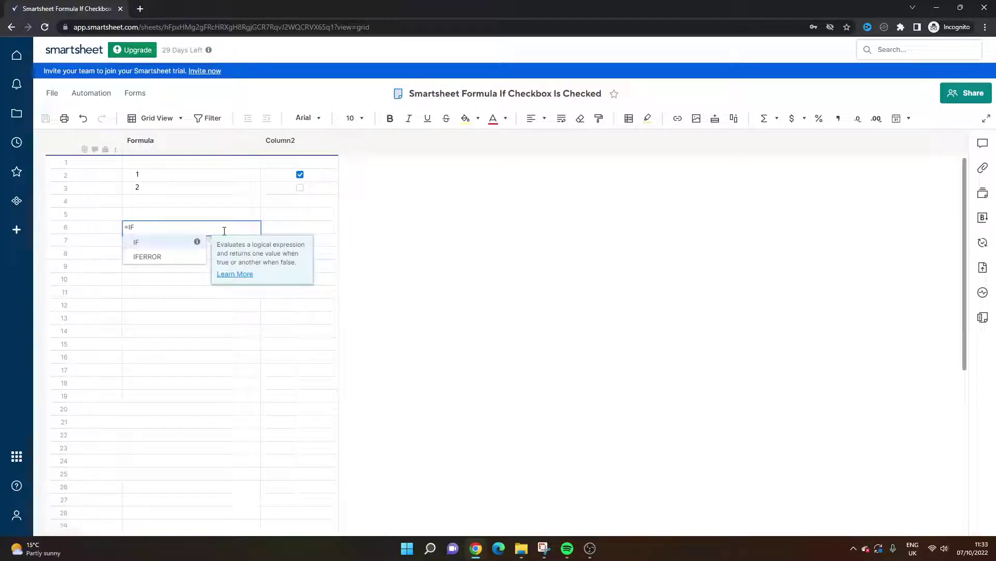
pyautogui.write('(')
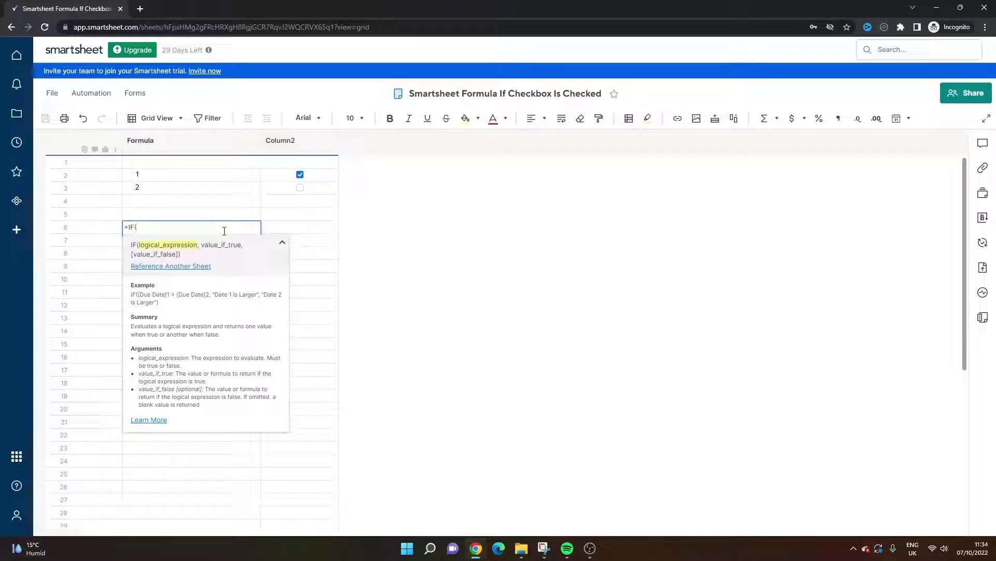
pyautogui.click(315, 178)
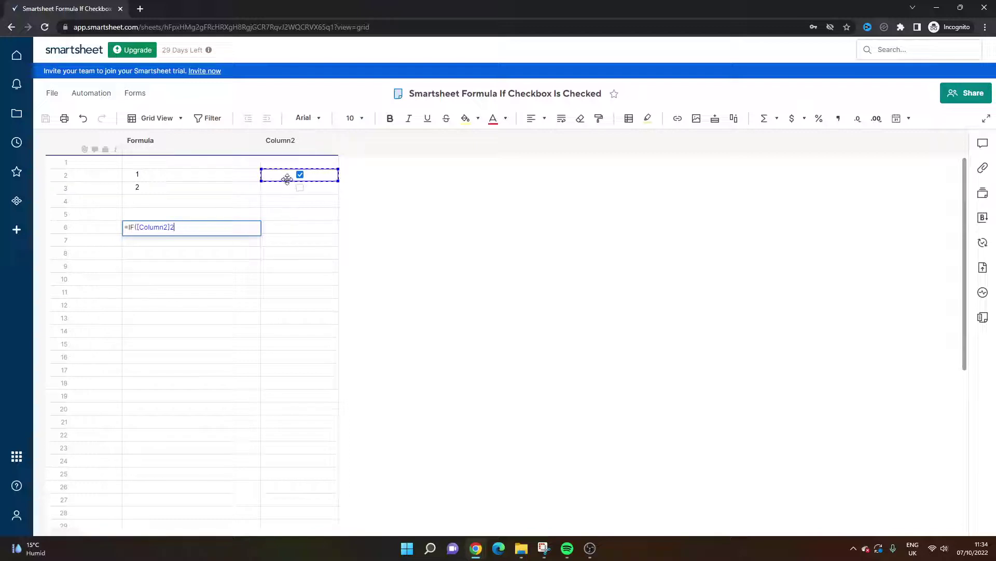
pyautogui.write('=')
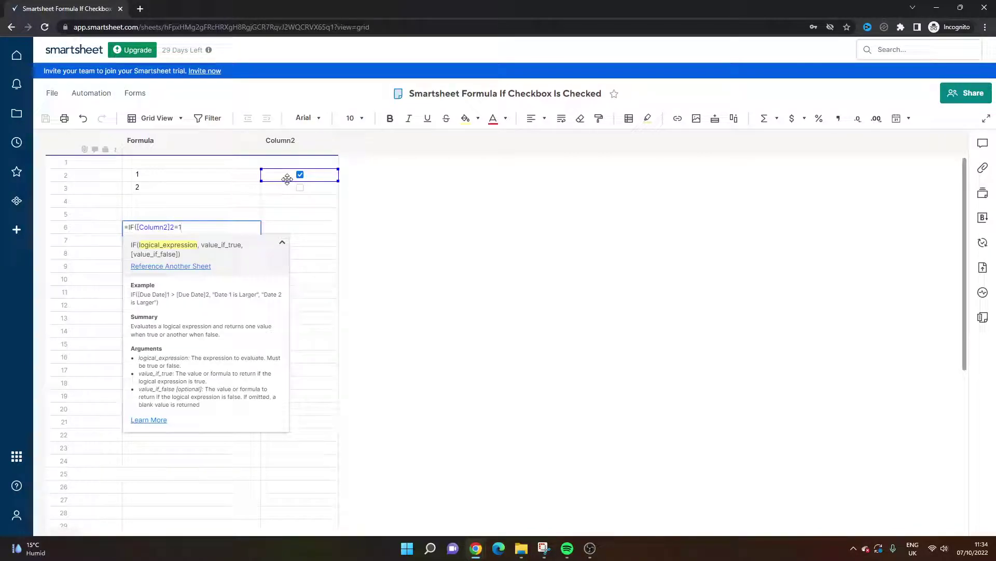
pyautogui.write('1,"Yes')
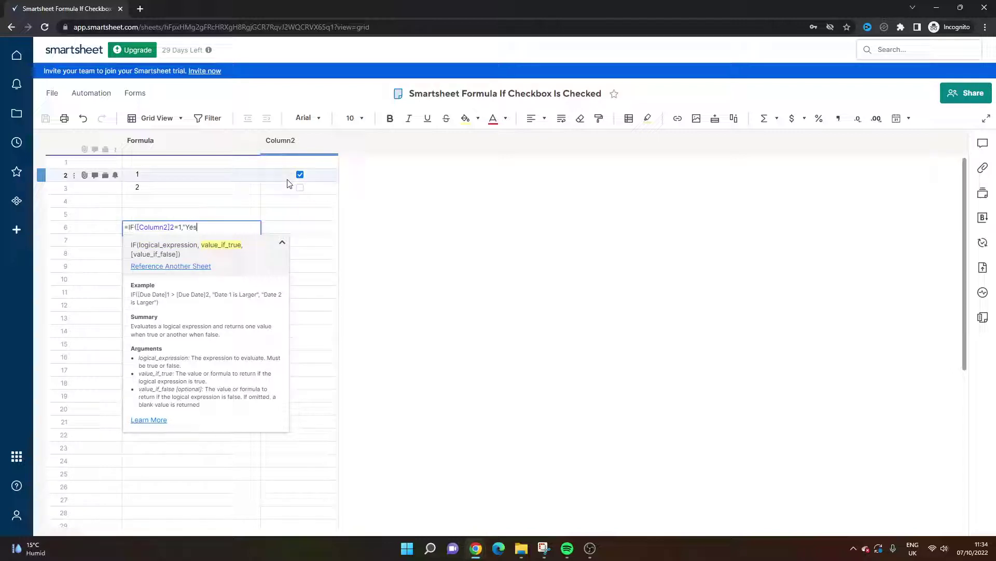
pyautogui.write('"')
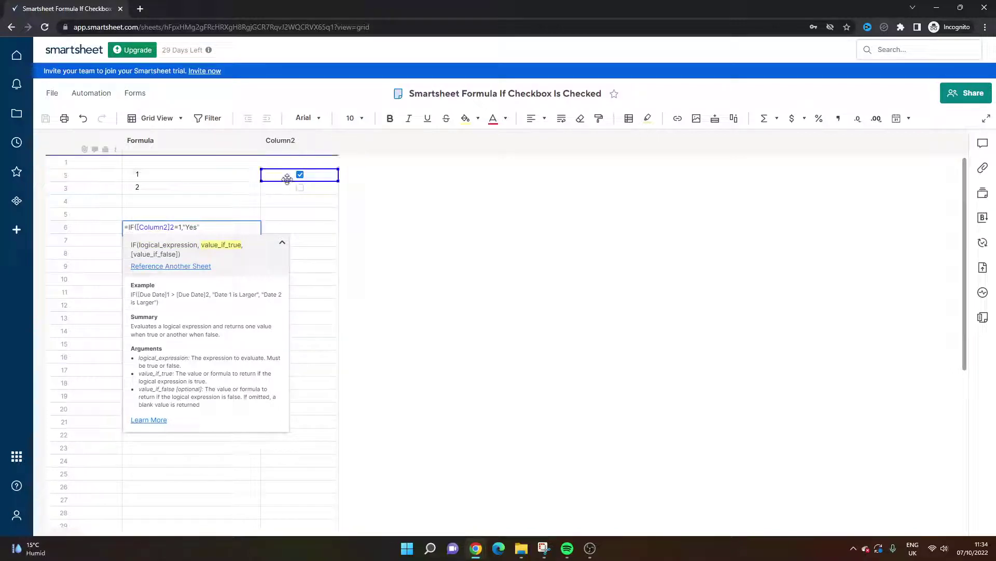
pyautogui.write(',"No")')
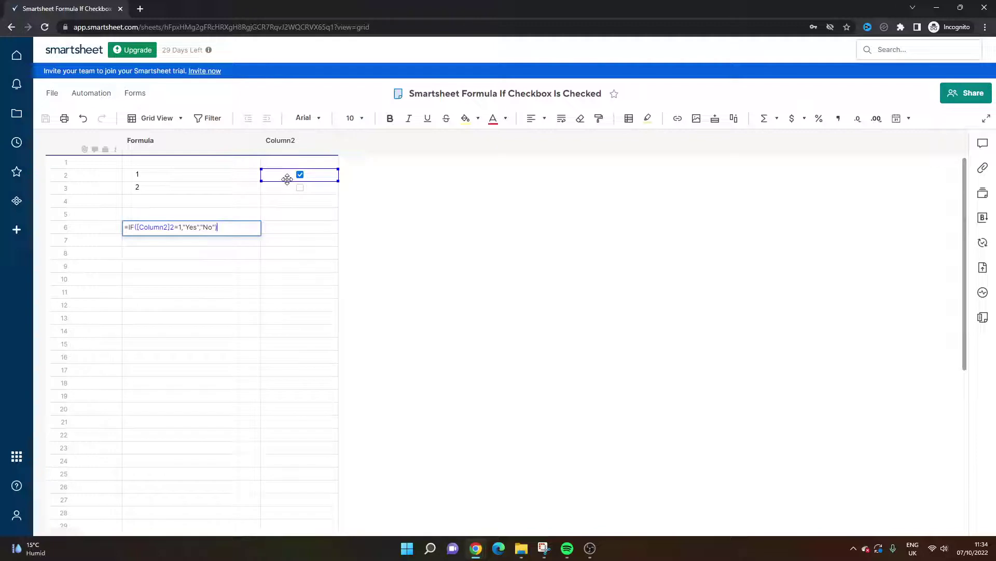
pyautogui.press('Return')
pyautogui.click(148, 227)
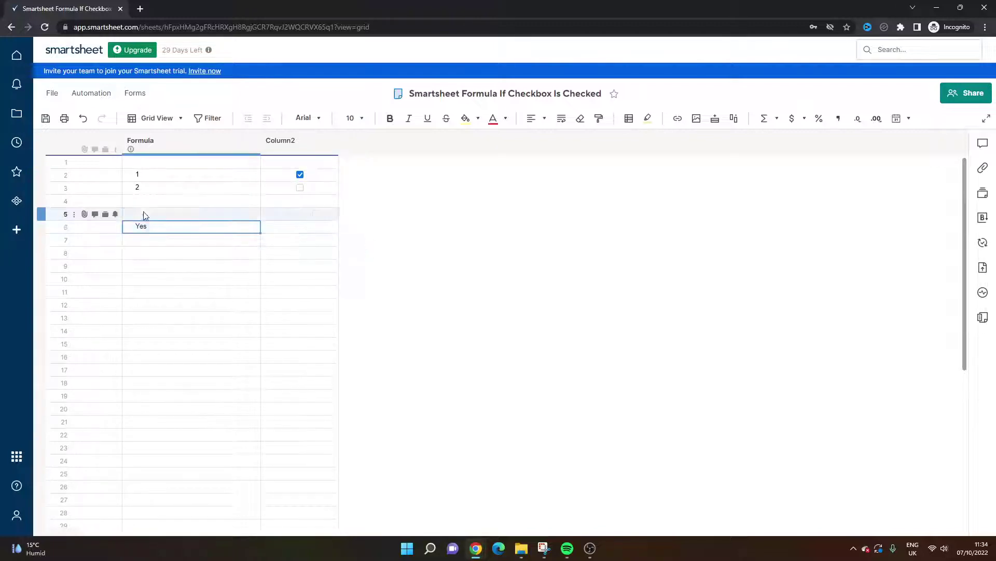
# Review the row 6 formula, fill it down to row 7, and check the copied formula's cell reference.
pyautogui.doubleClick(151, 228)
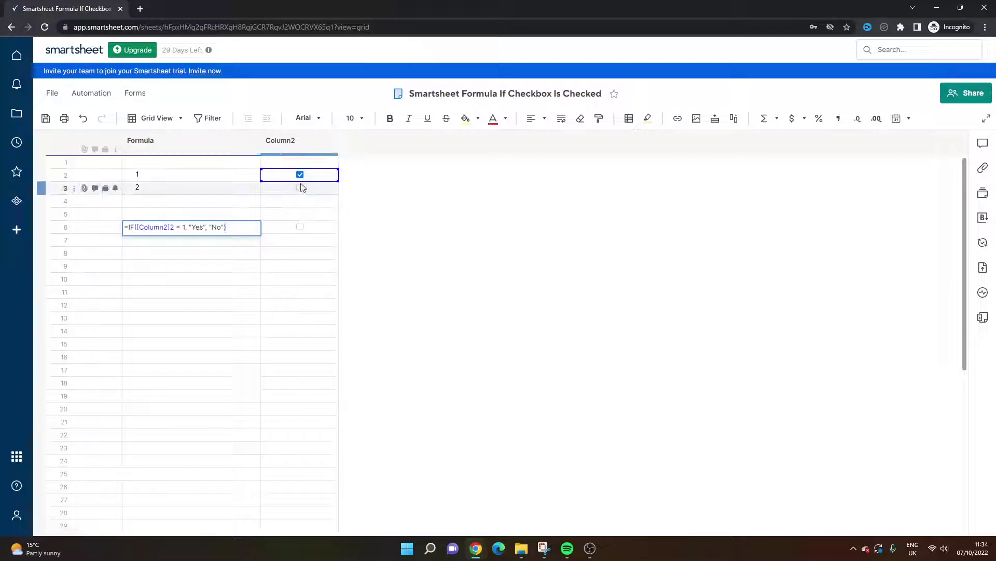
pyautogui.press('Return')
pyautogui.click(244, 229)
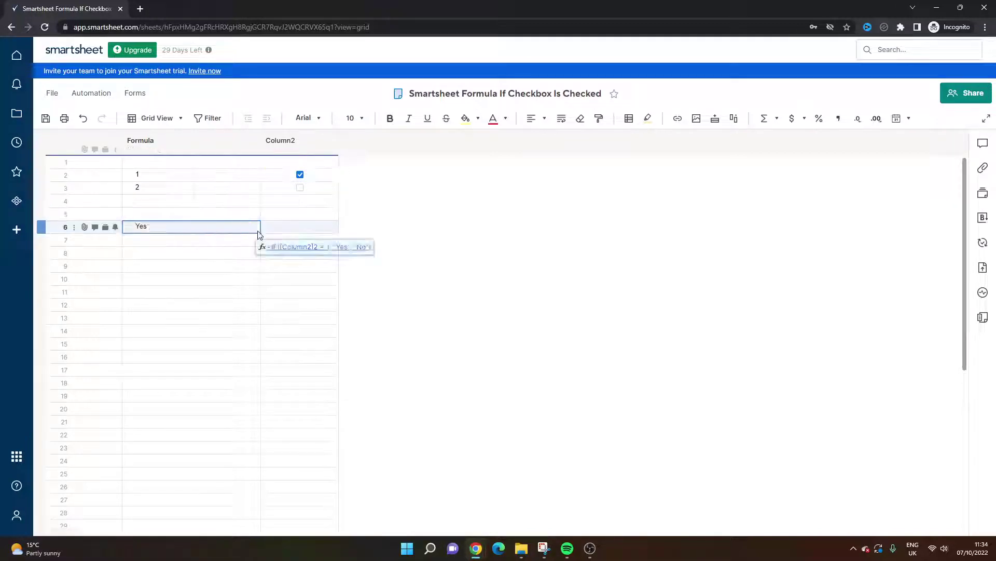
pyautogui.moveTo(260, 233); pyautogui.dragTo(259, 242)
pyautogui.doubleClick(240, 240)
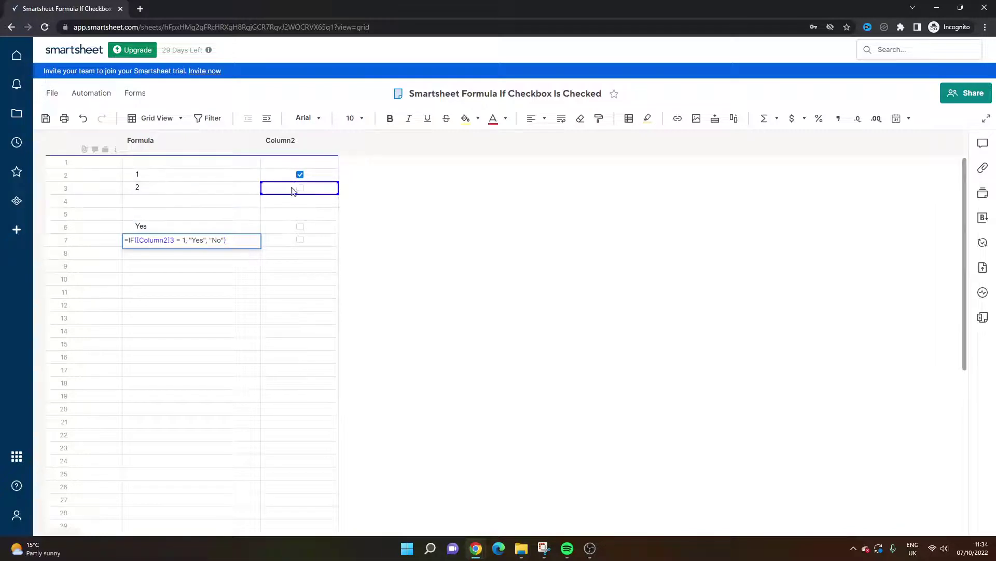
pyautogui.press('Return')
pyautogui.click(164, 243)
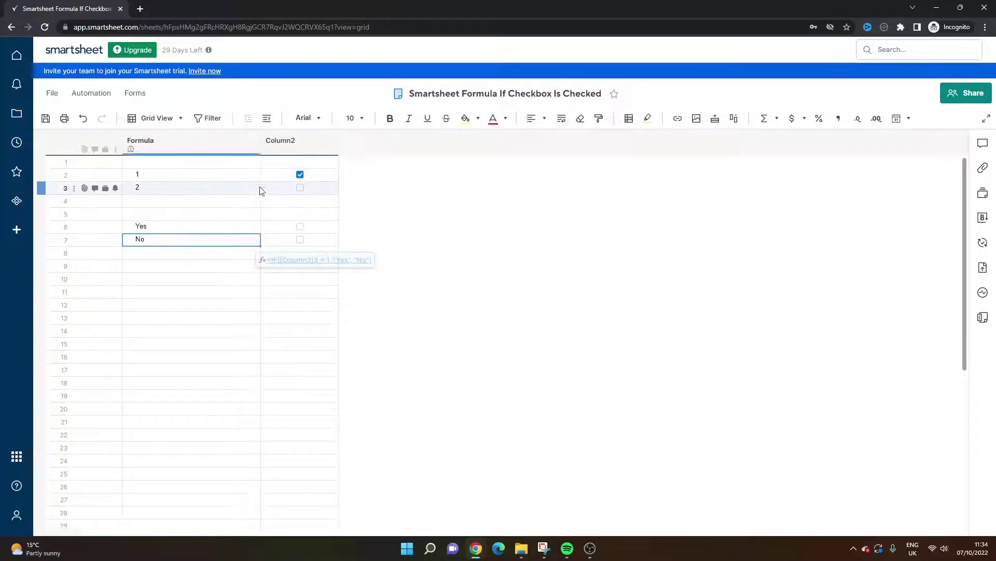
# Test the row 7 formula by ticking and unticking the Column2 checkbox in row 3, leaving it unticked.
pyautogui.click(300, 187)
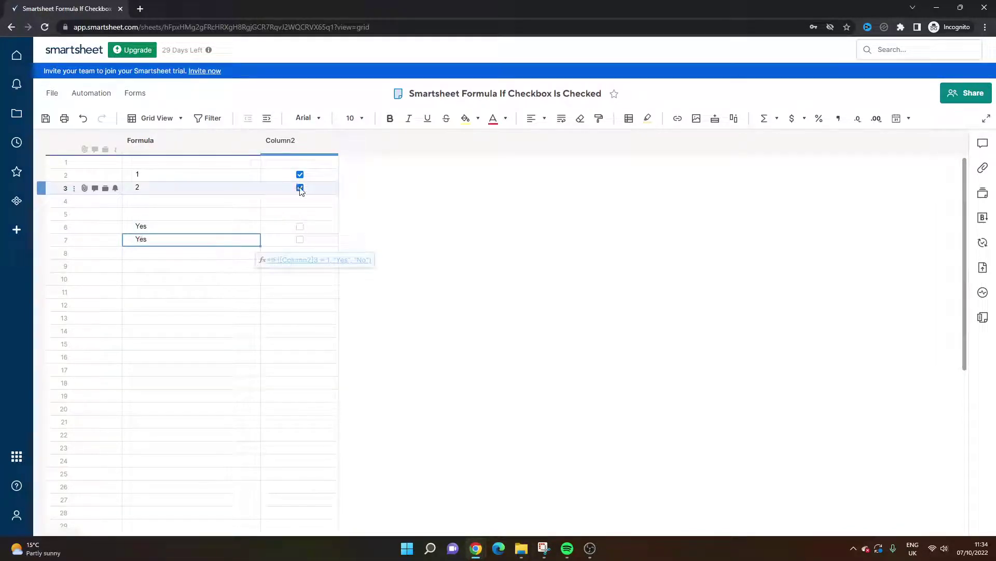
pyautogui.click(300, 188)
pyautogui.click(300, 188)
pyautogui.click(300, 188)
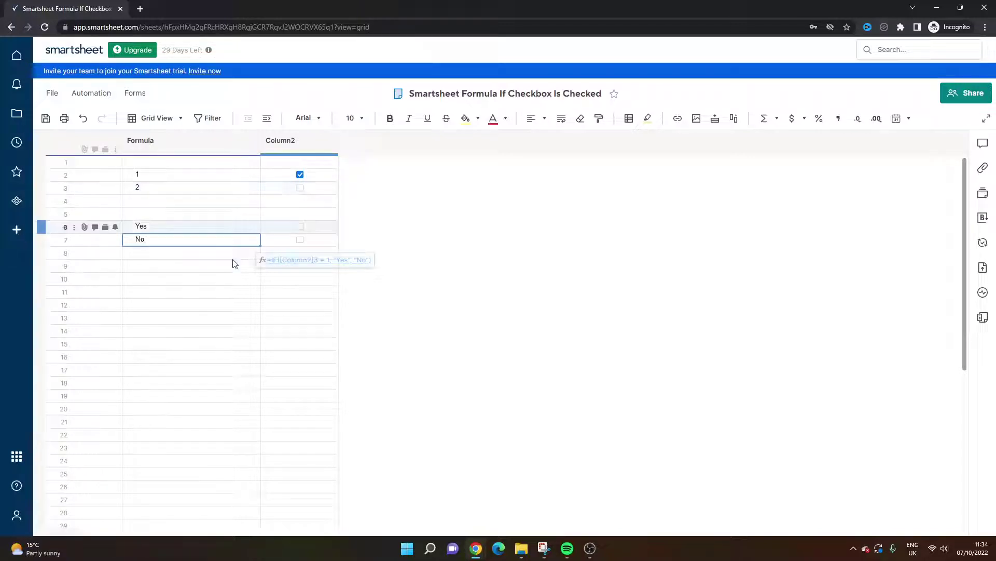
# Change the row 6 formula's results to "Checked" when true and "Not Checked" when false.
pyautogui.click(178, 229)
pyautogui.click(176, 228)
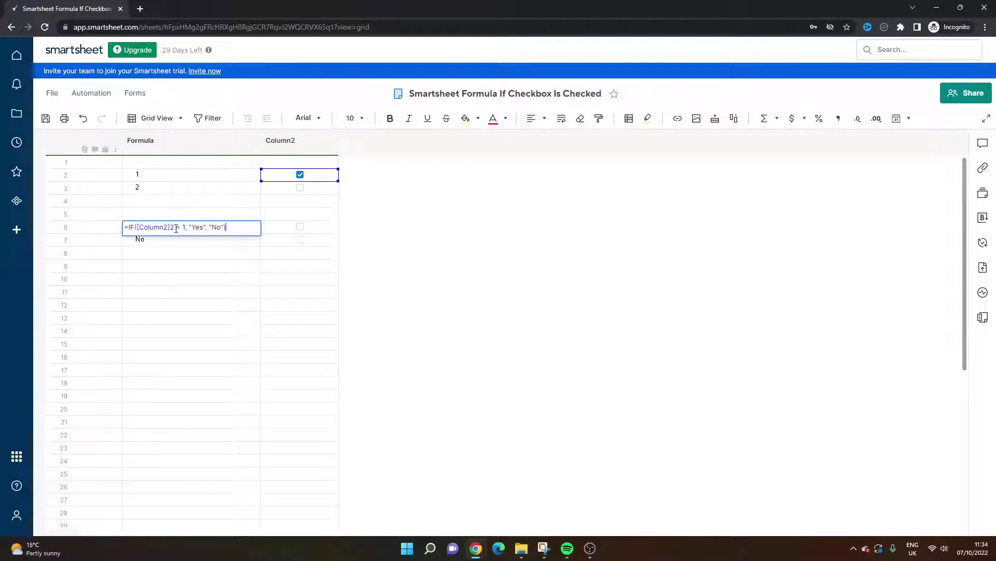
pyautogui.doubleClick(184, 227)
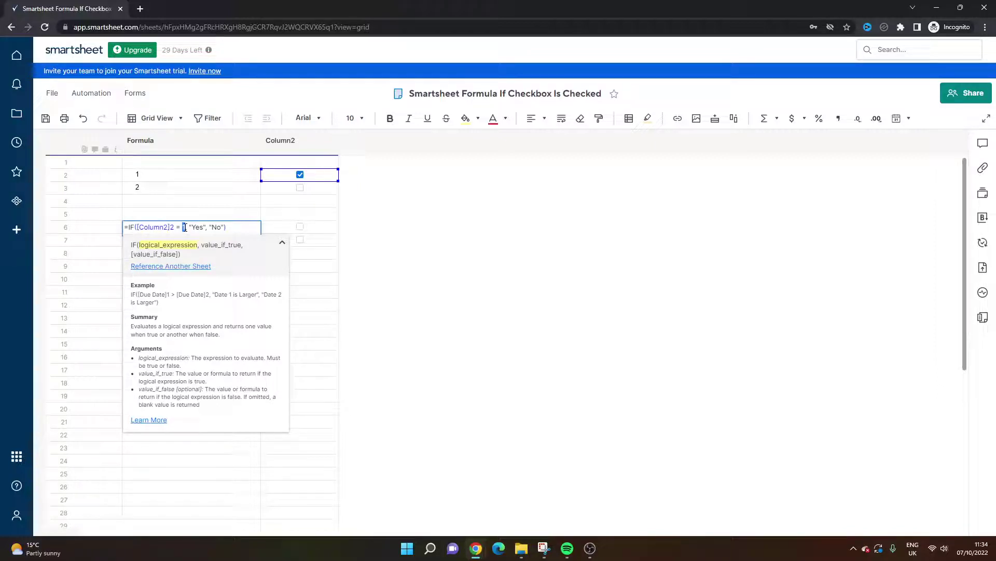
pyautogui.doubleClick(196, 226)
pyautogui.write('Checked')
pyautogui.doubleClick(233, 227)
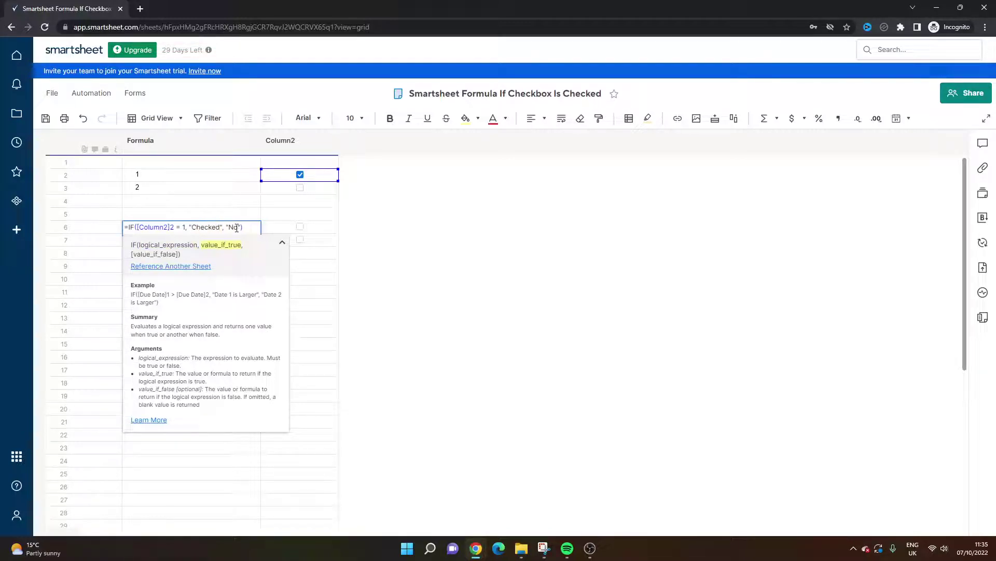
pyautogui.write('Not Checked')
pyautogui.press('Return')
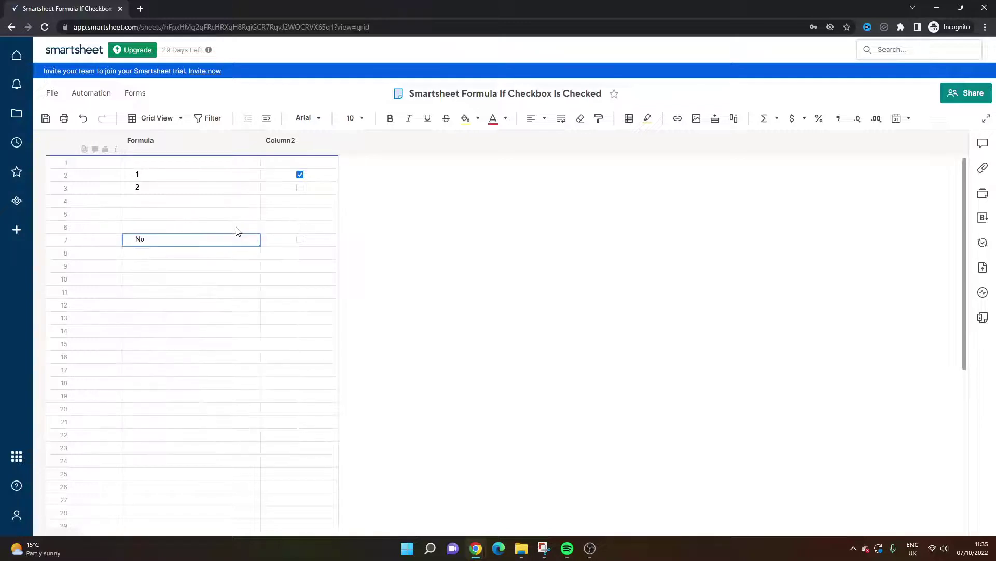
# Change the row 6 formula's results to "Completed" when true and "Not Completed" when false.
pyautogui.doubleClick(236, 227)
pyautogui.doubleClick(214, 227)
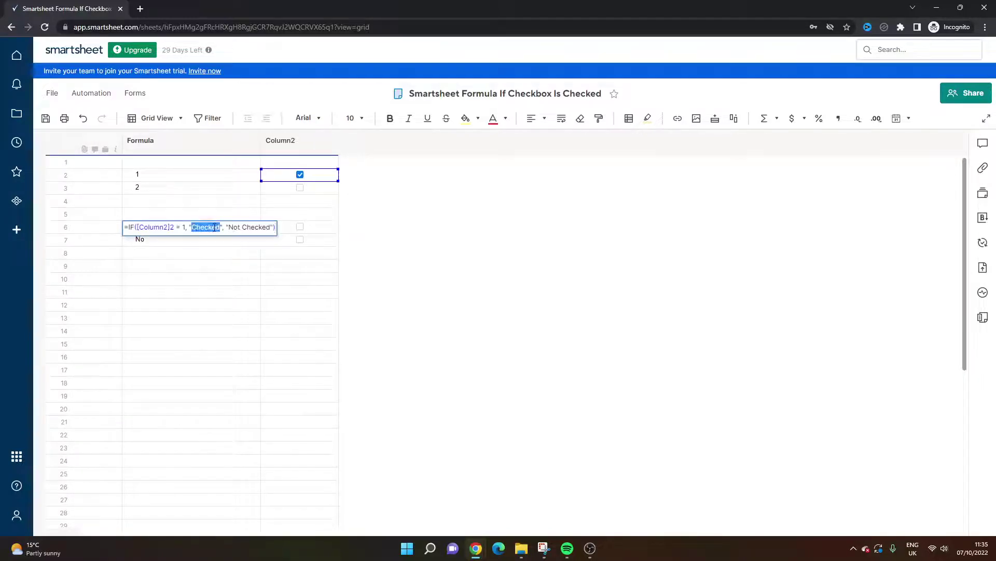
pyautogui.write('Completed')
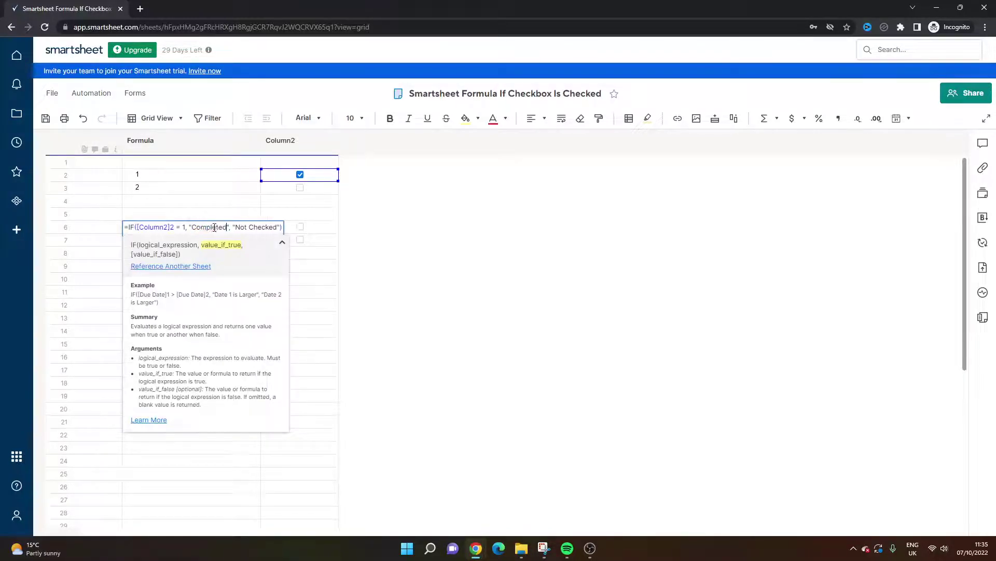
pyautogui.doubleClick(254, 227)
pyautogui.write('Completed')
pyautogui.press('Return')
pyautogui.doubleClick(231, 230)
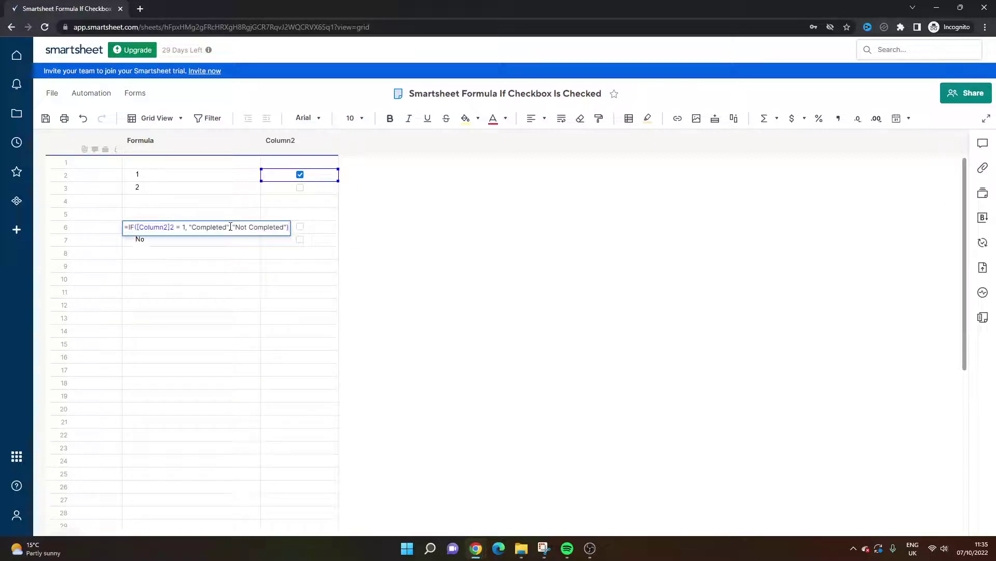
pyautogui.click(241, 238)
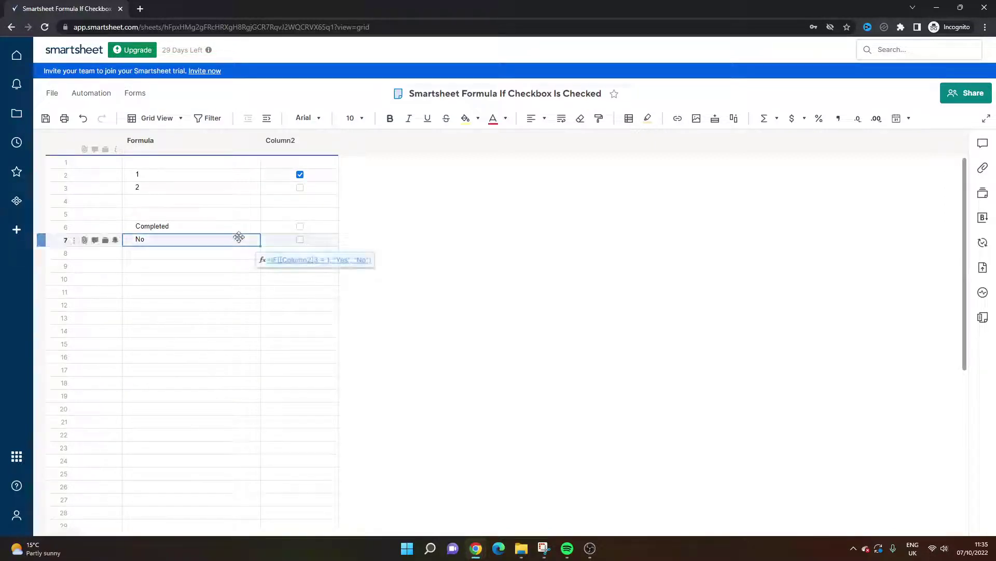
# Save the changes to the sheet.
pyautogui.click(218, 253)
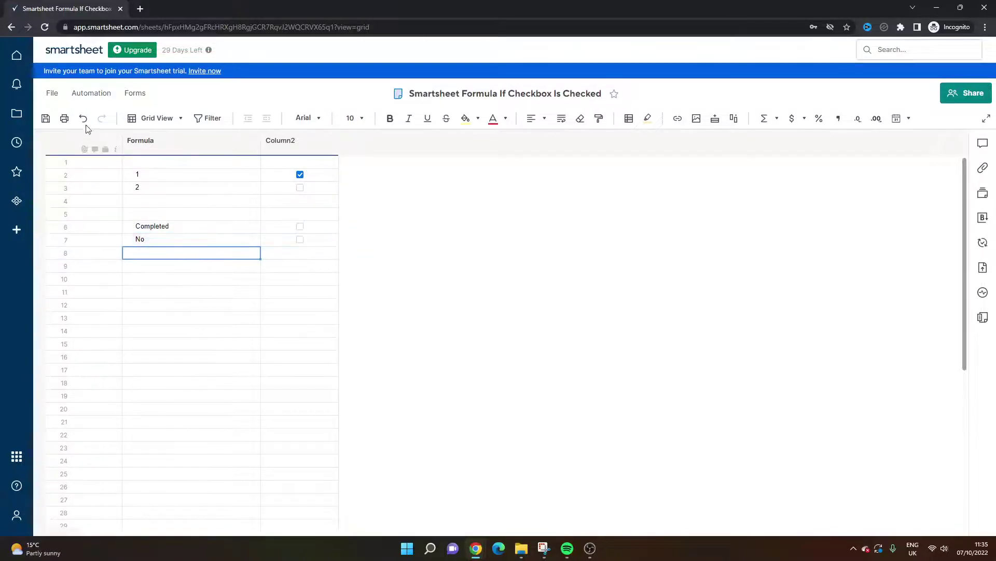
pyautogui.click(47, 119)
pyautogui.doubleClick(200, 215)
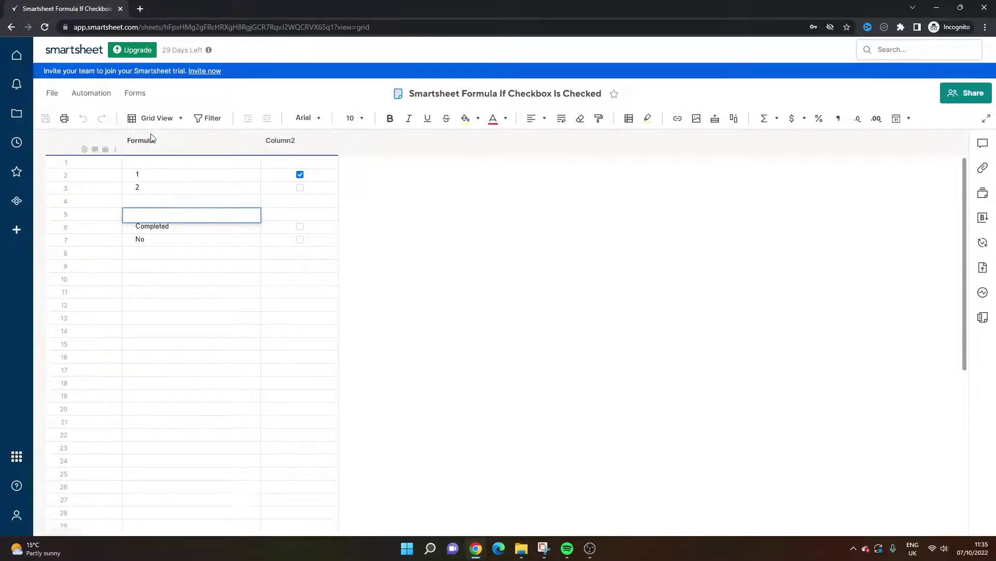
# Create a new grid sheet named "Cross Sheet Reference" in the Sheets folder.
pyautogui.click(23, 55)
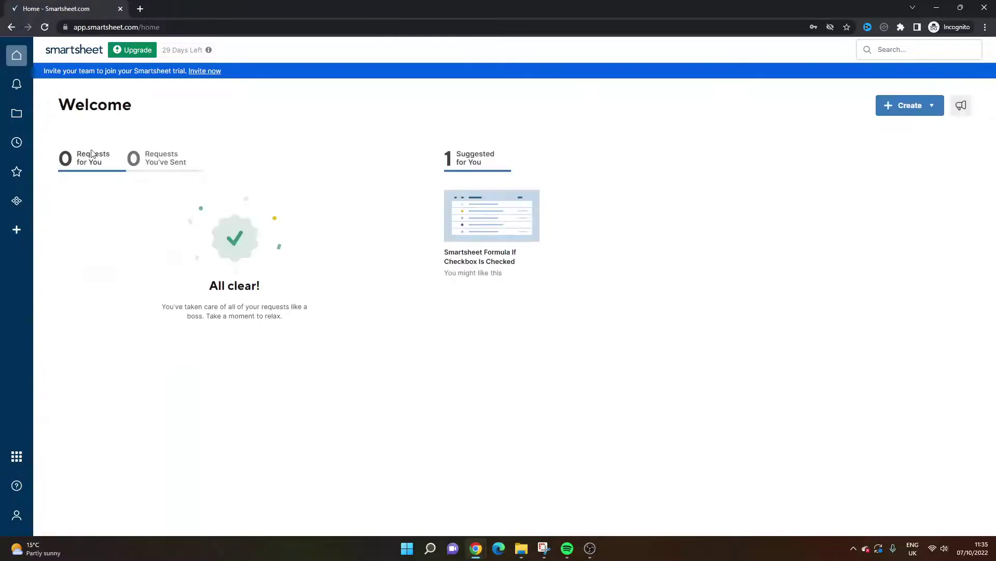
pyautogui.click(17, 114)
pyautogui.rightClick(327, 176)
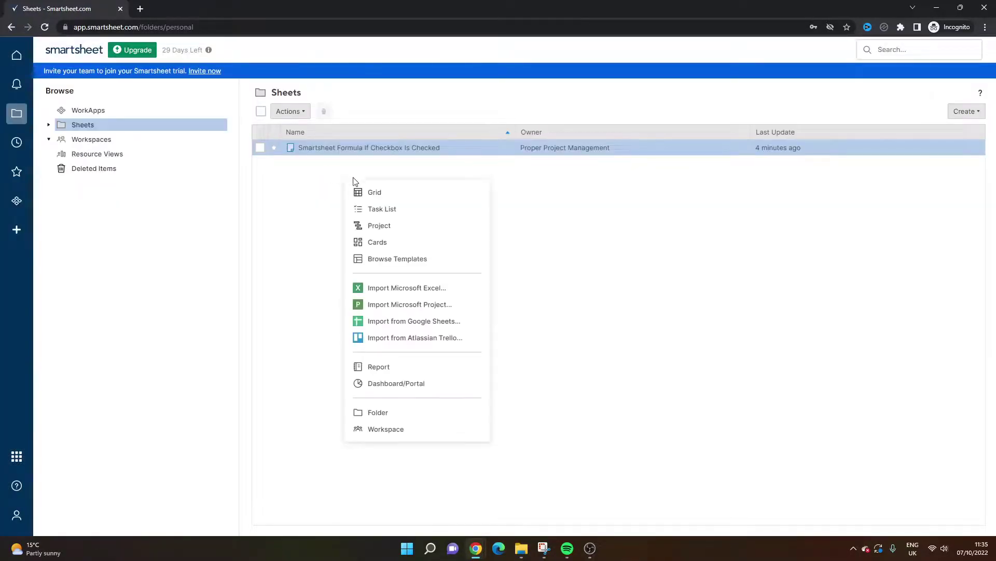
pyautogui.click(366, 191)
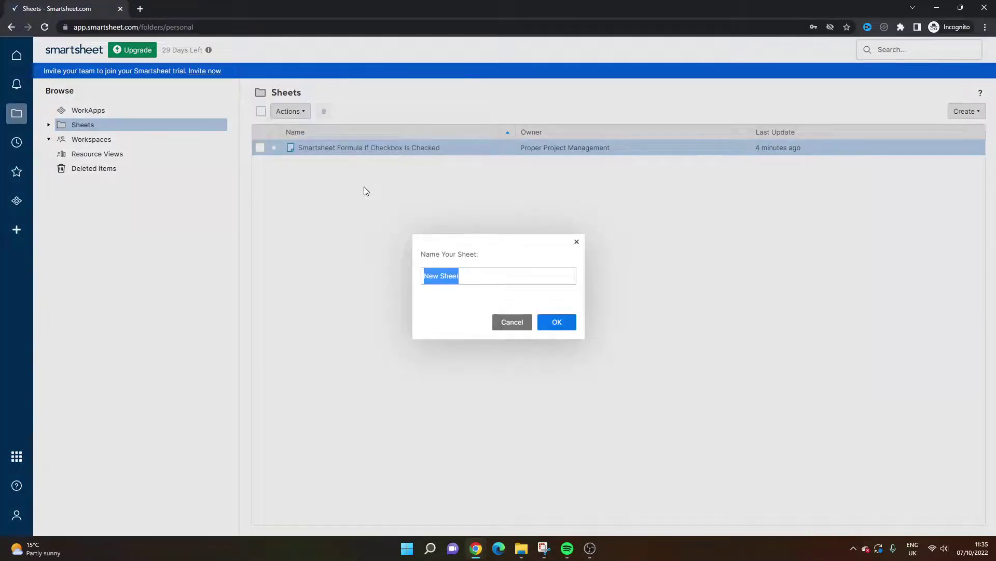
pyautogui.write('Cross Sheet Reference')
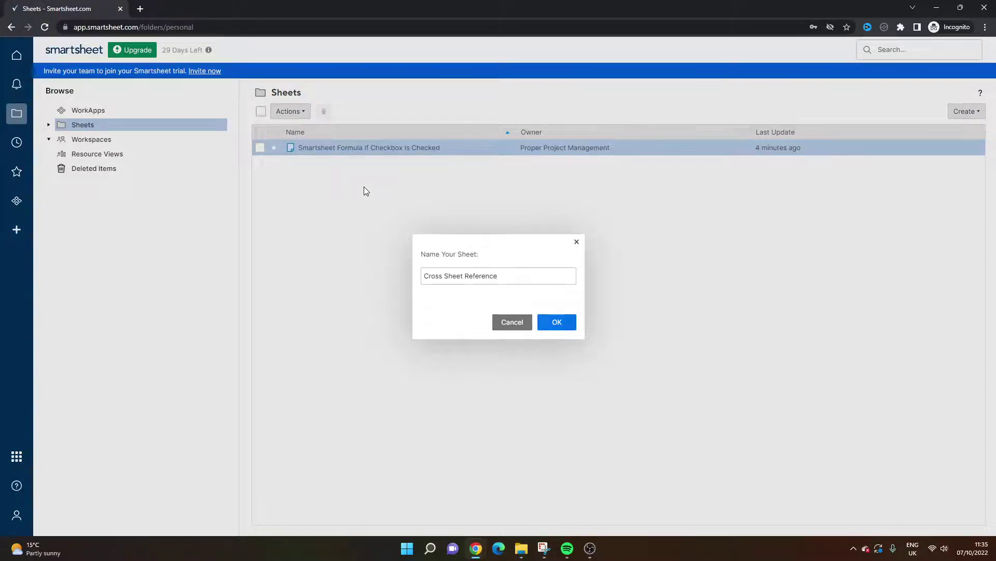
pyautogui.press('Return')
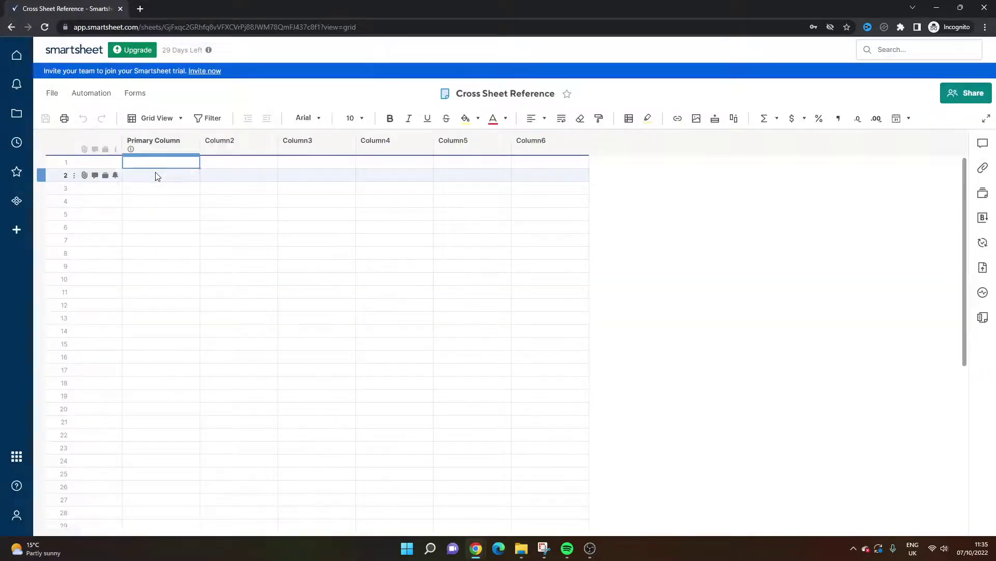
# Begin an IF formula in the Primary Column cell of row 2.
pyautogui.click(165, 179)
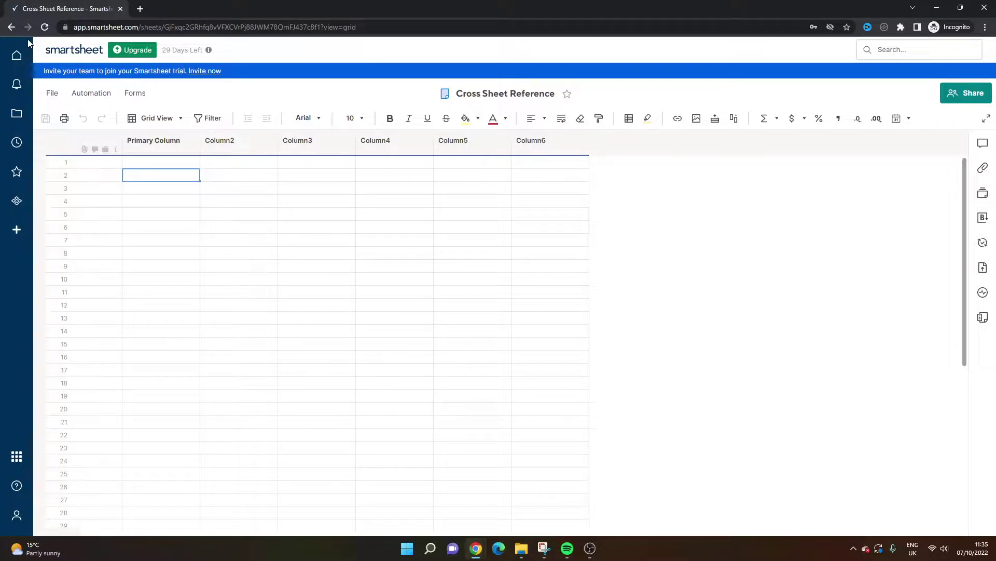
pyautogui.write('=')
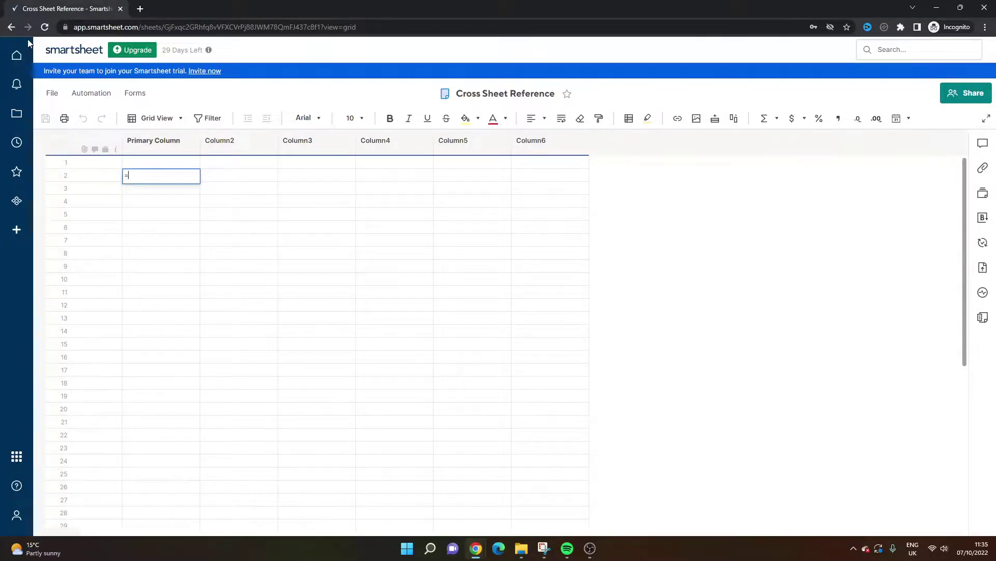
pyautogui.write('IF')
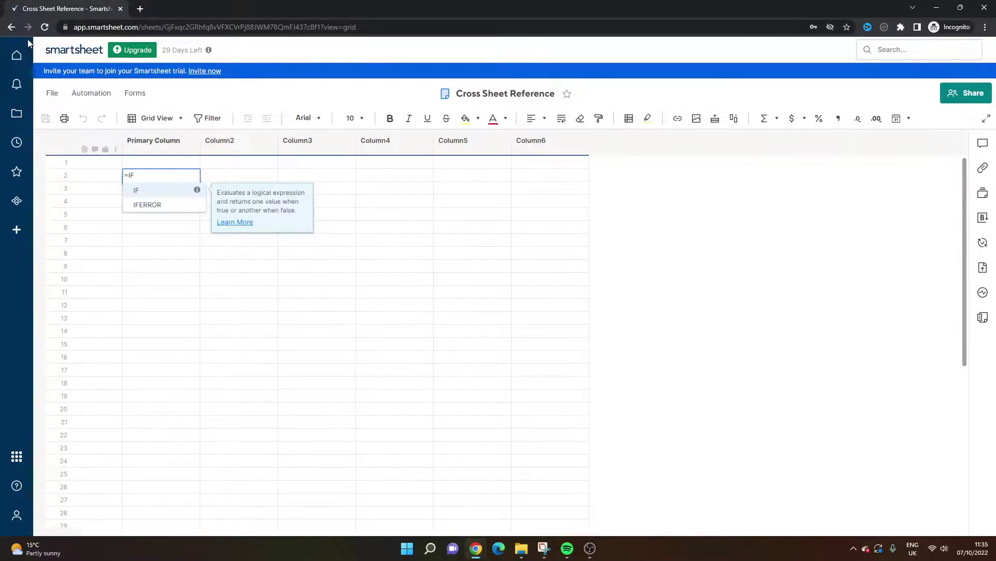
pyautogui.write('(')
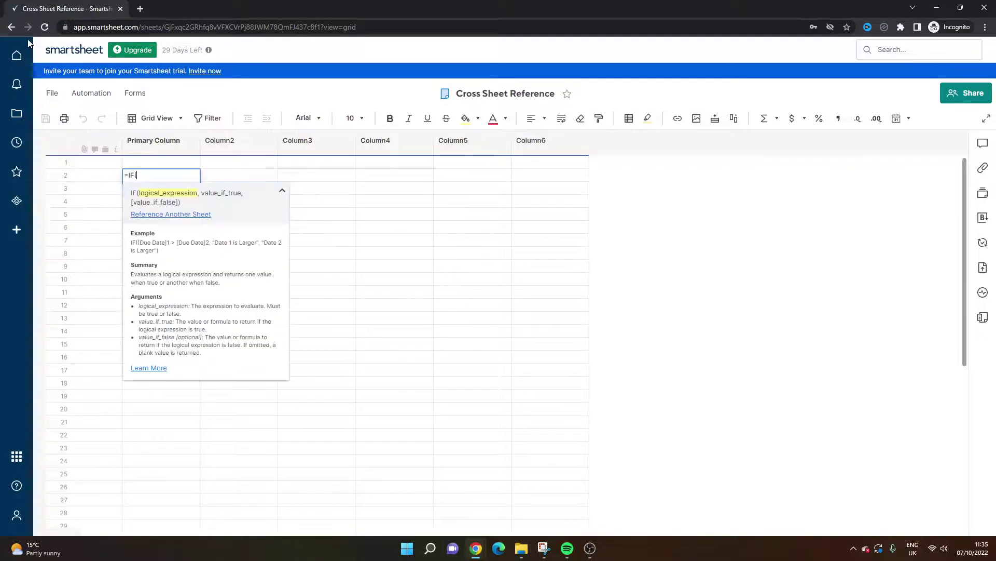
# Insert a reference named "Check Box Column" to the row 2 Column2 checkbox in the "Smartsheet Formula If Checkbox Is Checked" sheet.
pyautogui.click(173, 215)
pyautogui.click(149, 177)
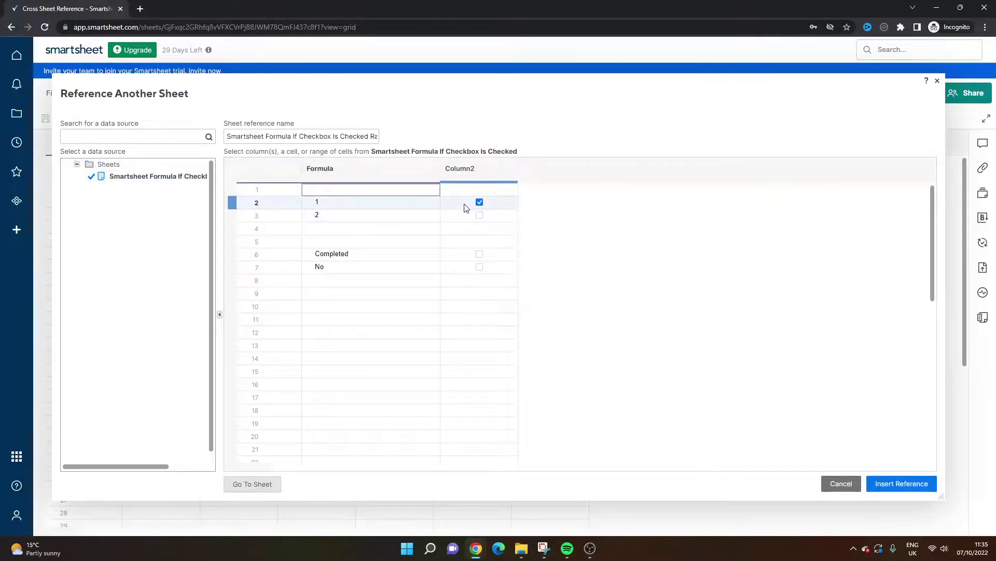
pyautogui.click(459, 203)
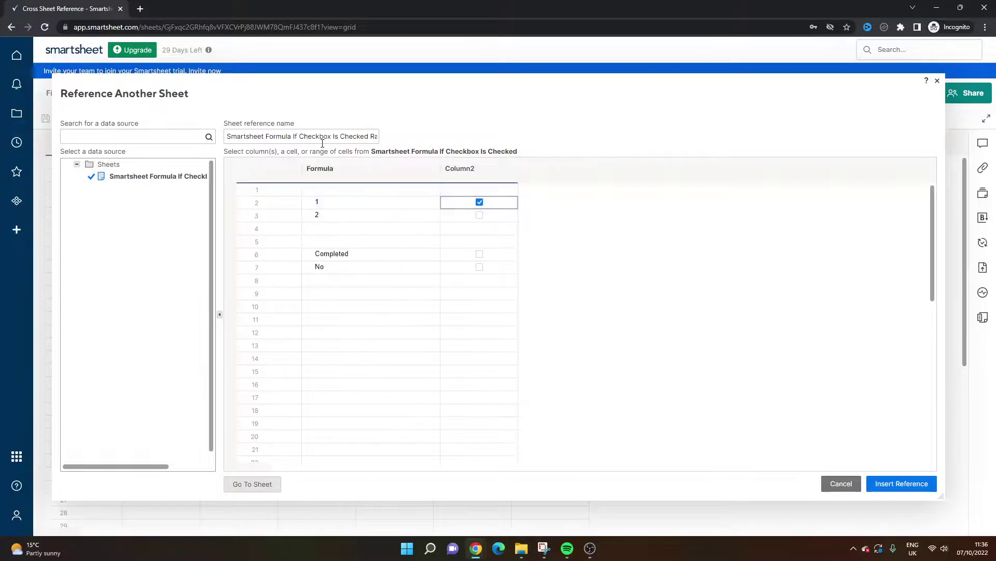
pyautogui.tripleClick(275, 137)
pyautogui.write('Checke')
pyautogui.write('d')
pyautogui.write(' Box Colum')
pyautogui.write('n')
pyautogui.press('Return')
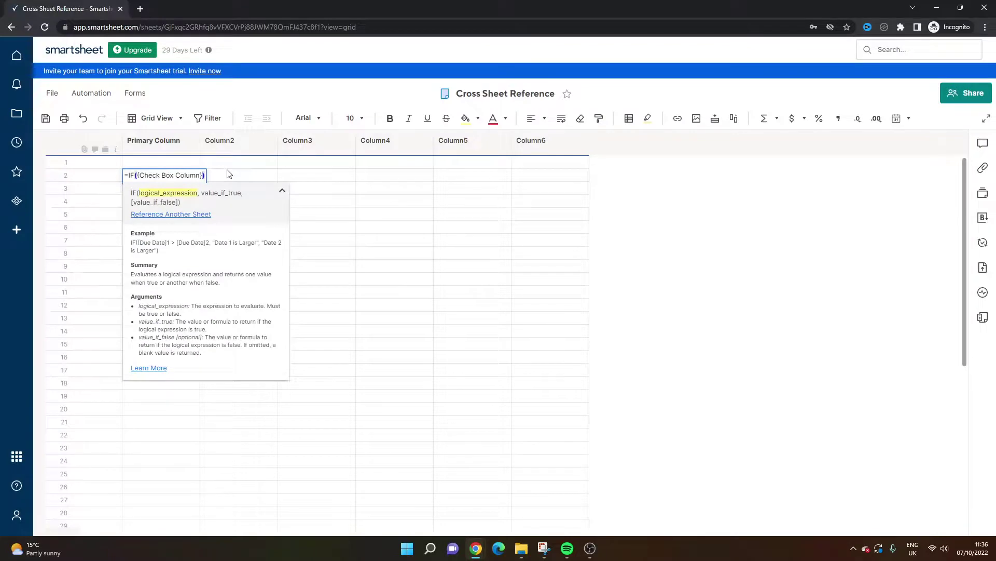
# Complete the IF formula with the condition =1 and the results "Yes and "No", and enter it.
pyautogui.write('=1,"Yes,"No')
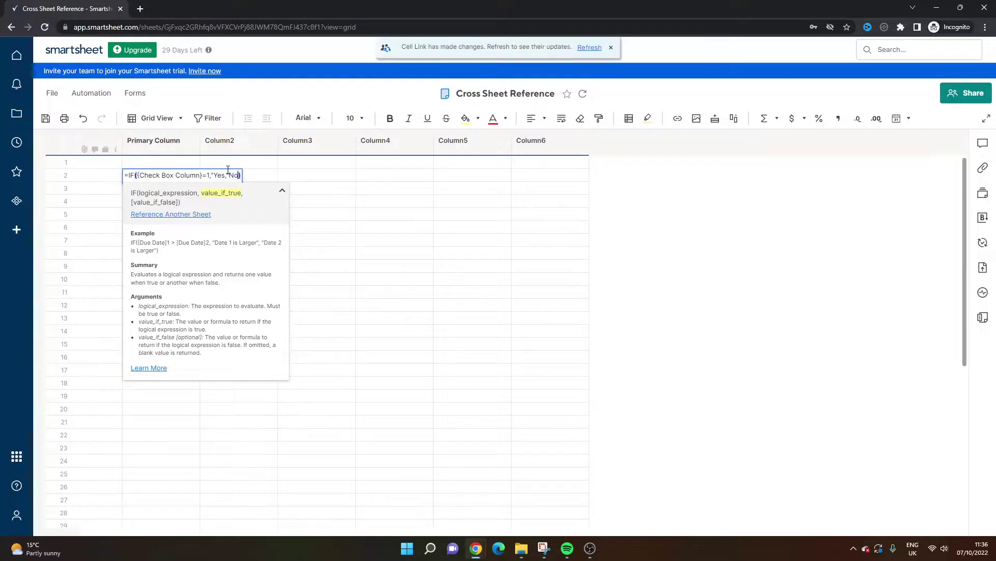
pyautogui.write('"')
pyautogui.press('Return')
pyautogui.click(202, 174)
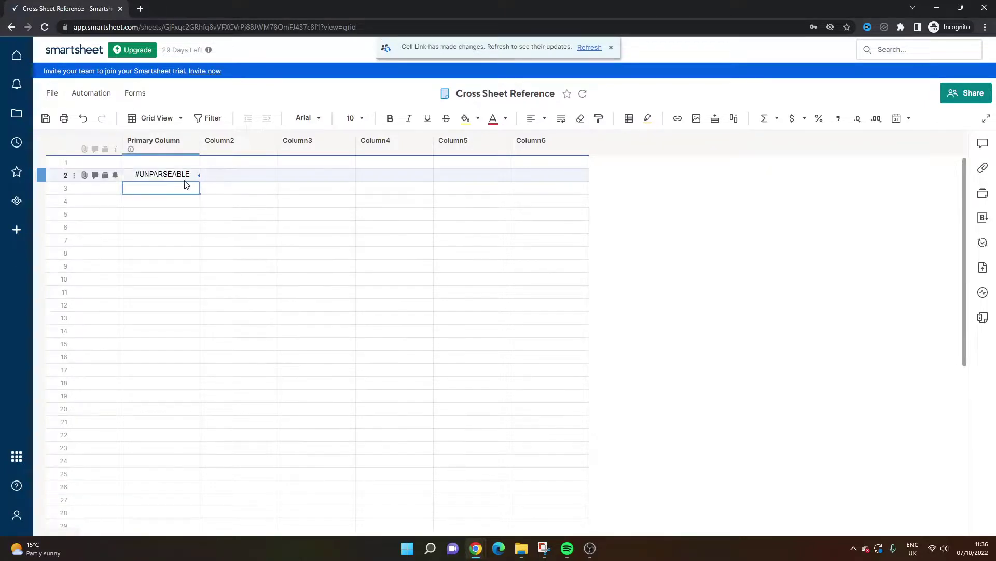
# Add the missing closing quotation mark after Yes in the row 2 formula.
pyautogui.doubleClick(185, 177)
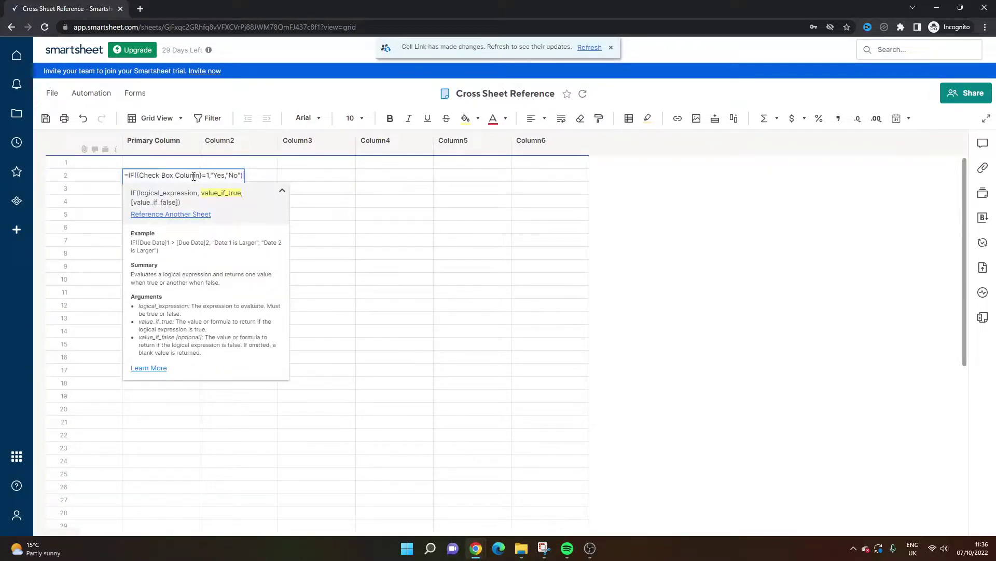
pyautogui.click(226, 175)
pyautogui.write('"')
pyautogui.press('Return')
# Examine the row 2 formula's cross-sheet reference, its condition, and its true and false results.
pyautogui.doubleClick(181, 179)
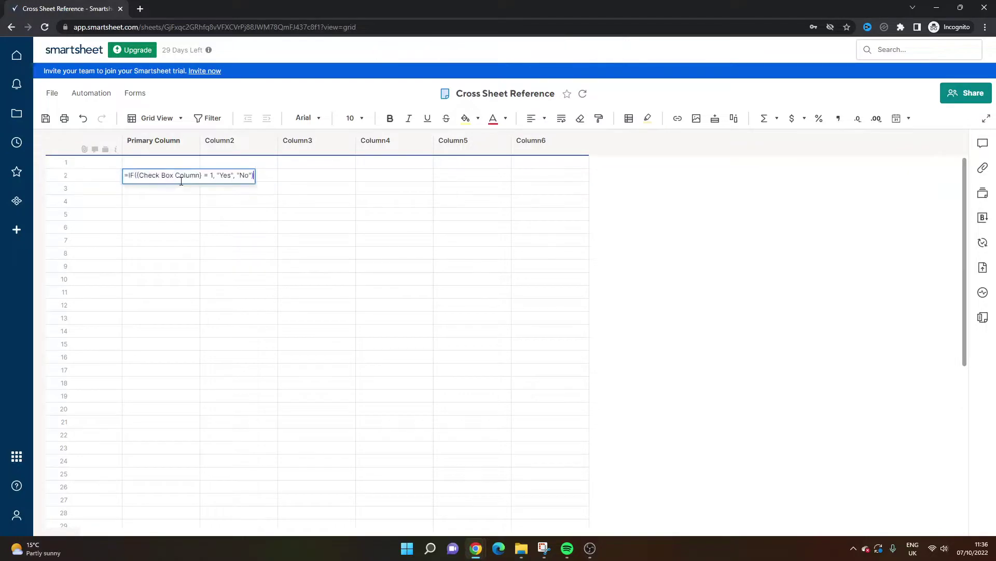
pyautogui.click(231, 174)
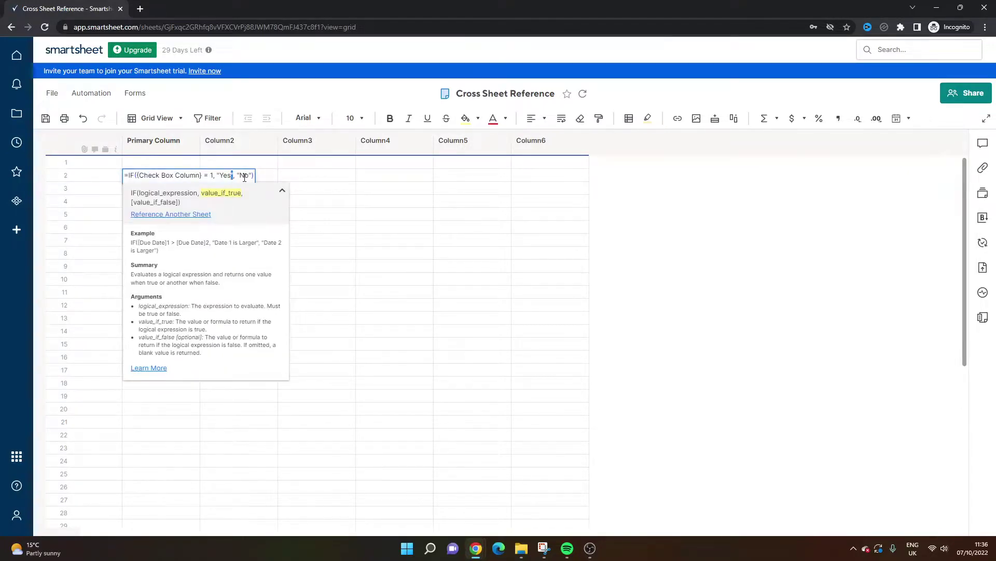
pyautogui.press('Escape')
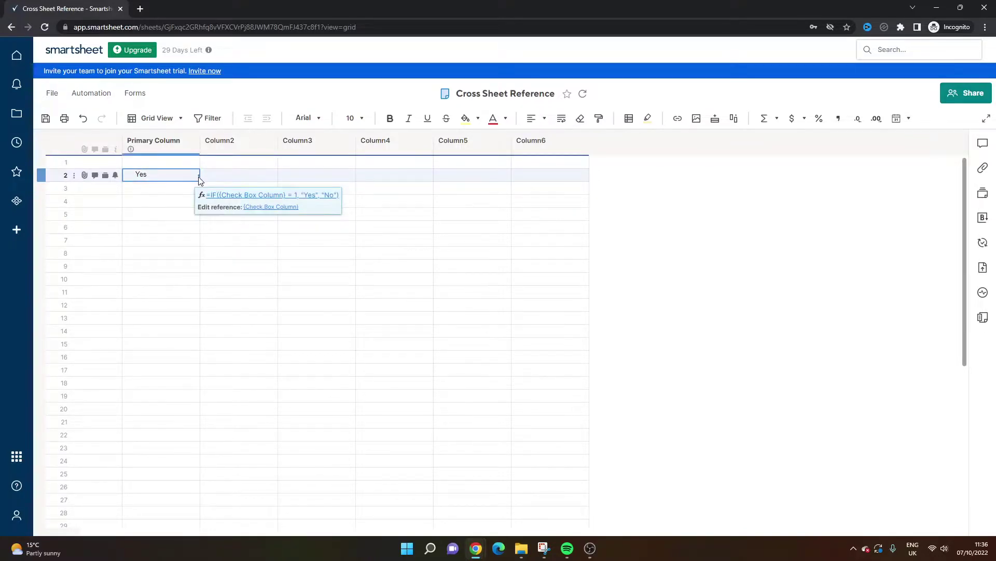
pyautogui.doubleClick(188, 178)
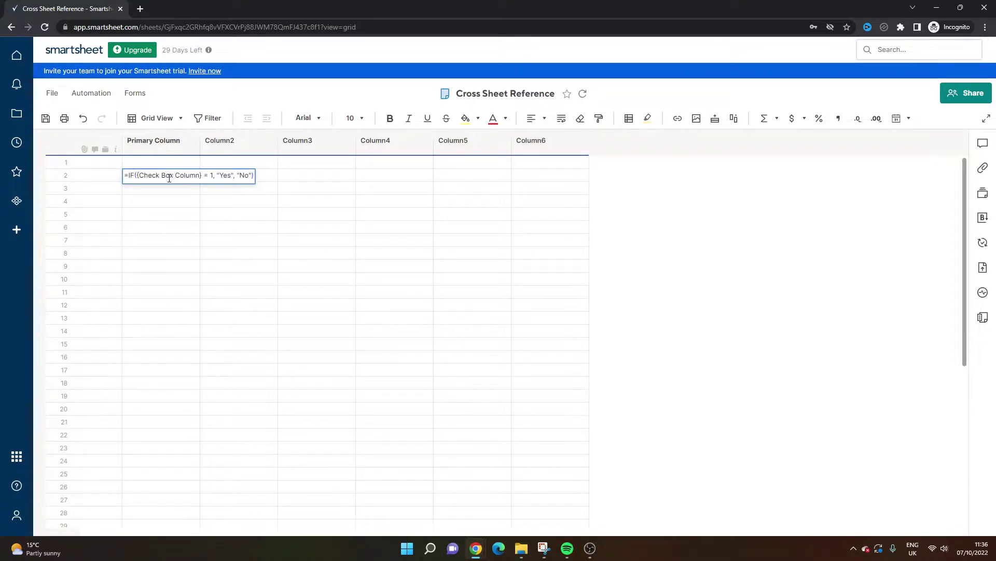
pyautogui.click(219, 175)
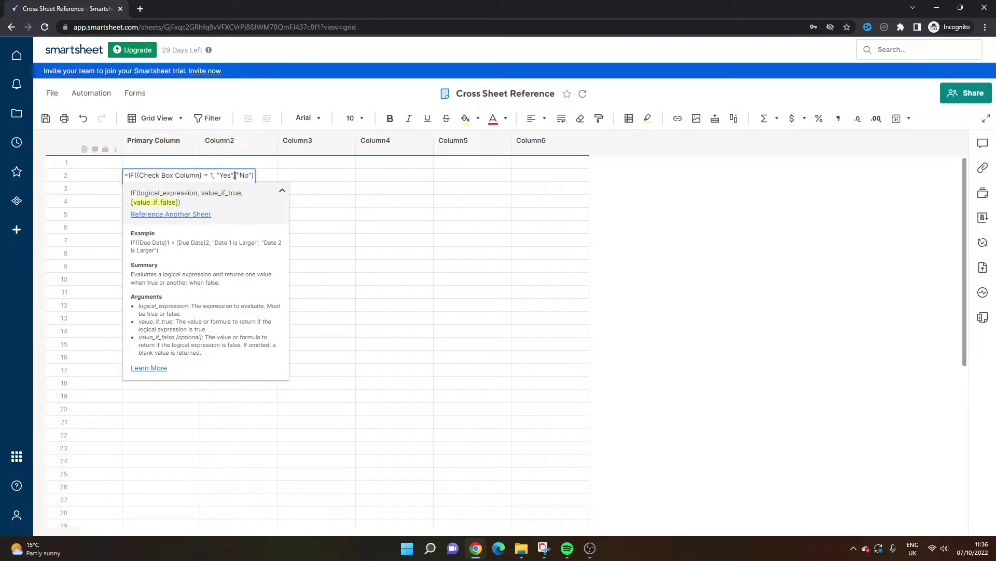
pyautogui.click(211, 177)
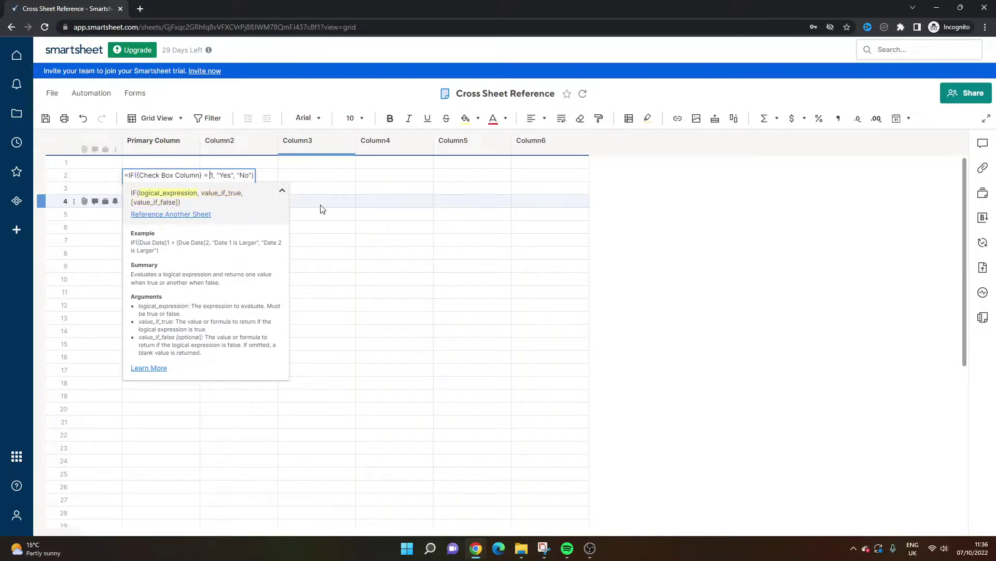